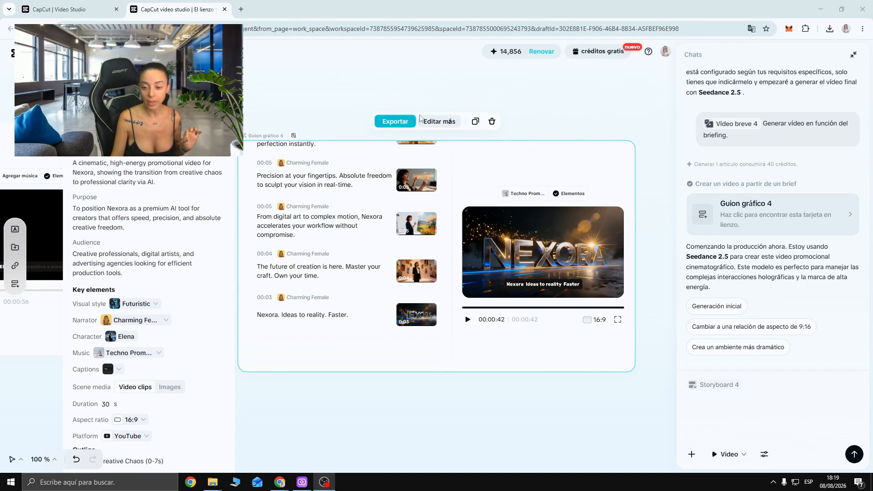
- Open Guion gráfico 4 in the full video editor and review the first clip's Basic, Smart tools, Animation and Speed options
{"action": "left_click", "coordinate": [434, 122]}
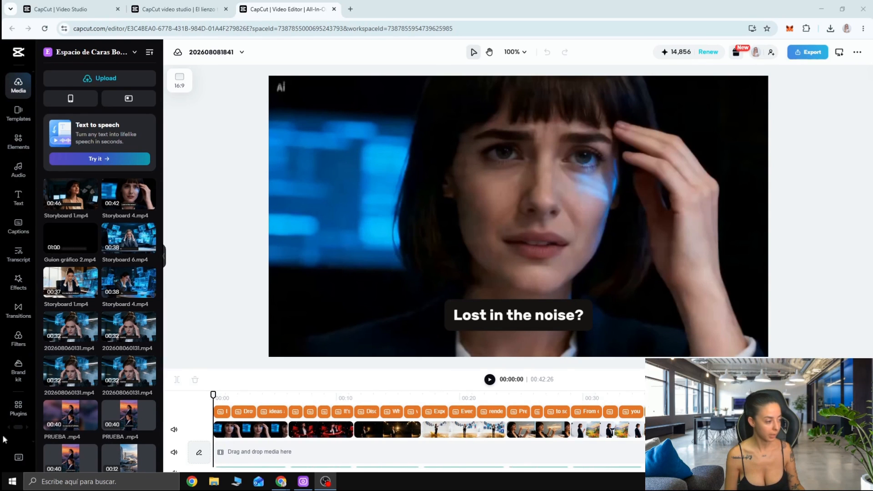
{"action": "left_click", "coordinate": [246, 430]}
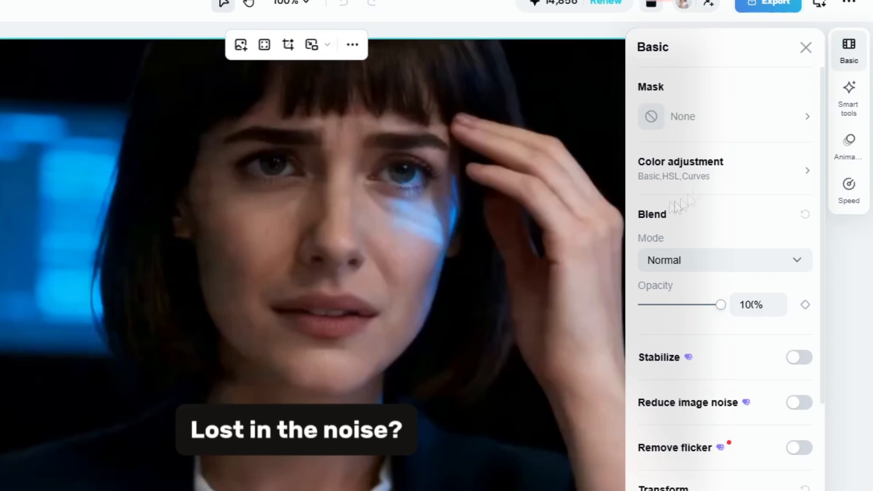
{"action": "scroll", "coordinate": [692, 441], "scroll_direction": "down", "scroll_amount": 3}
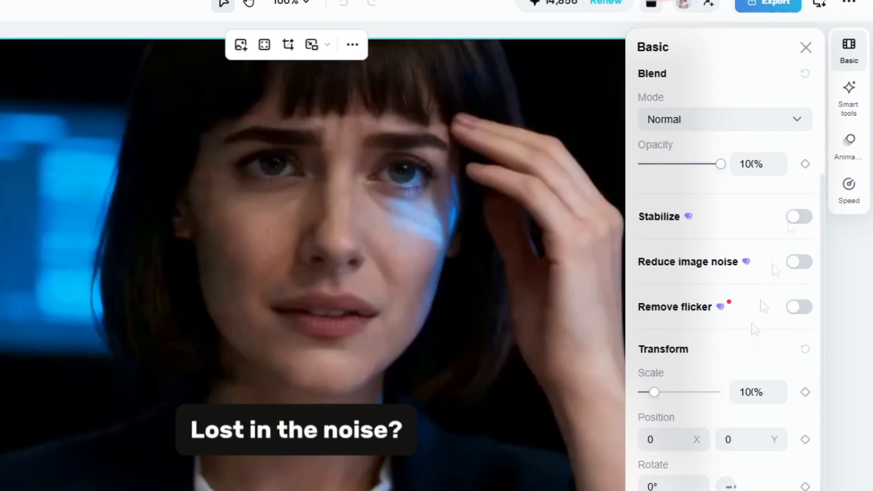
{"action": "left_click", "coordinate": [851, 95]}
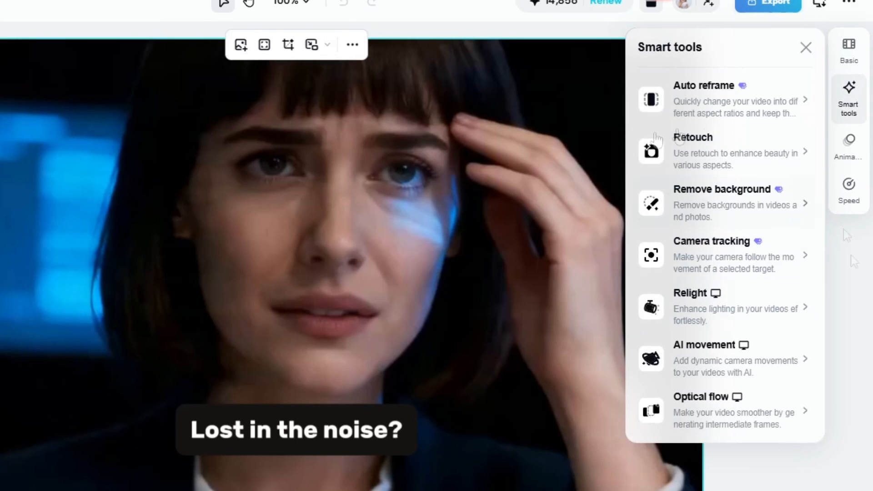
{"action": "left_click", "coordinate": [782, 41]}
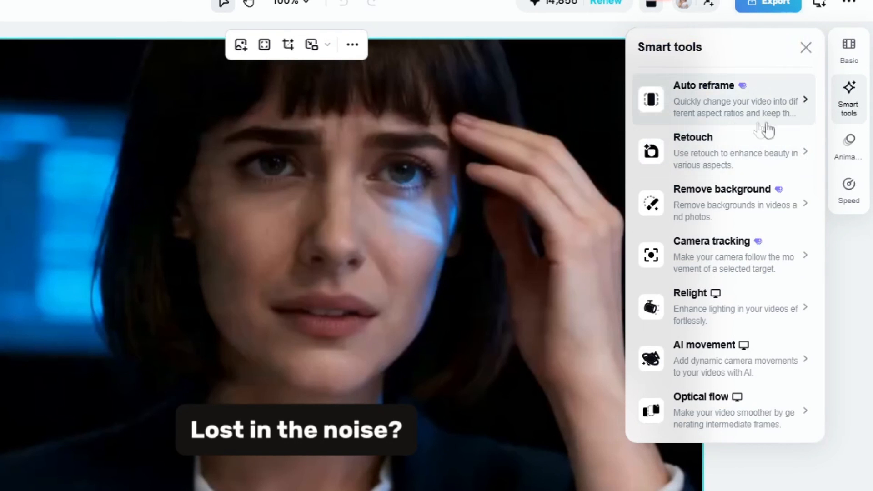
{"action": "left_click", "coordinate": [852, 168]}
{"action": "left_click", "coordinate": [852, 205]}
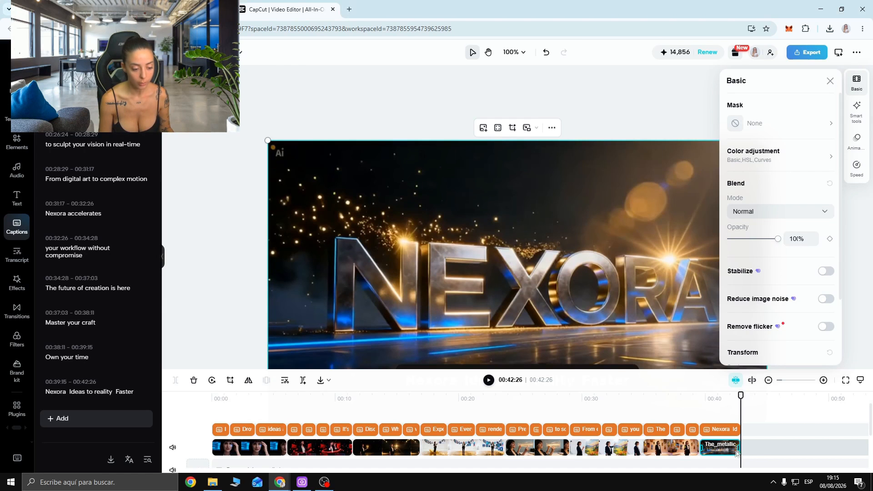
- Trim the end of the last video clip and its "Nexora Ideas to reality Faster" caption to 00:41:09
{"action": "scroll", "coordinate": [246, 441], "scroll_direction": "down", "scroll_amount": 2}
{"action": "scroll", "coordinate": [245, 441], "scroll_direction": "up", "scroll_amount": 2}
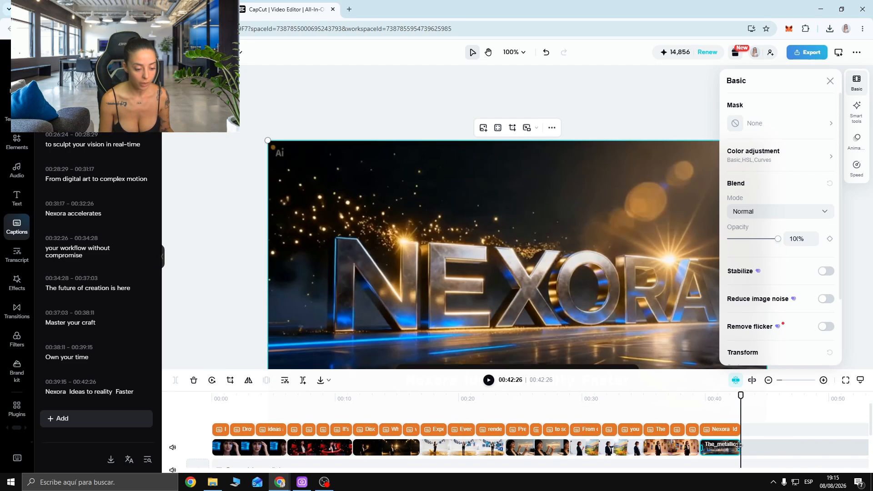
{"action": "left_click_drag", "start_coordinate": [739, 446], "coordinate": [723, 458]}
{"action": "left_click", "coordinate": [725, 432]}
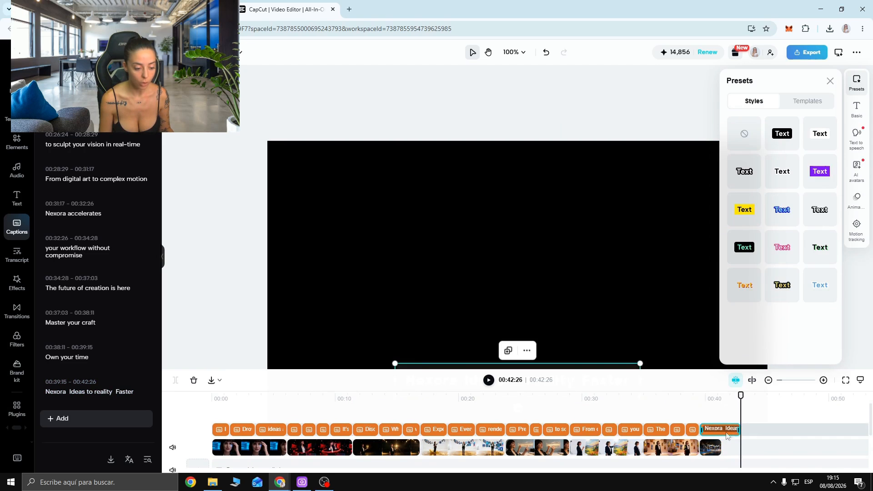
{"action": "left_click_drag", "start_coordinate": [739, 428], "coordinate": [724, 429]}
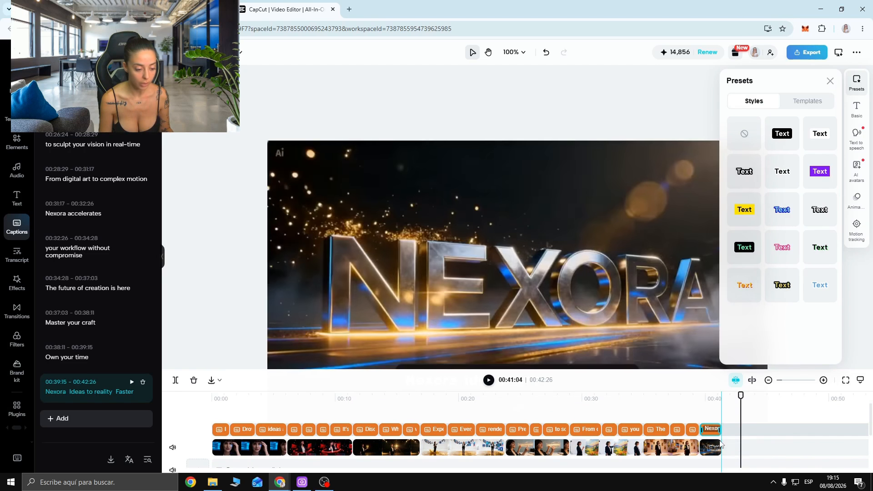
- Shorten the last voice-over clip so it ends at 00:41:09 with the trimmed video
{"action": "scroll", "coordinate": [713, 453], "scroll_direction": "down", "scroll_amount": 2}
{"action": "scroll", "coordinate": [717, 449], "scroll_direction": "up", "scroll_amount": 1}
{"action": "scroll", "coordinate": [717, 450], "scroll_direction": "down", "scroll_amount": 1}
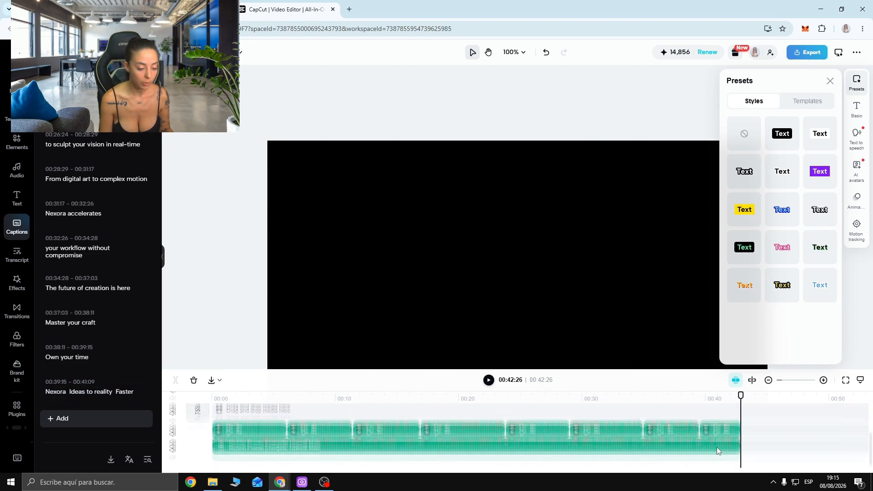
{"action": "left_click", "coordinate": [724, 433]}
{"action": "scroll", "coordinate": [743, 442], "scroll_direction": "up", "scroll_amount": 2}
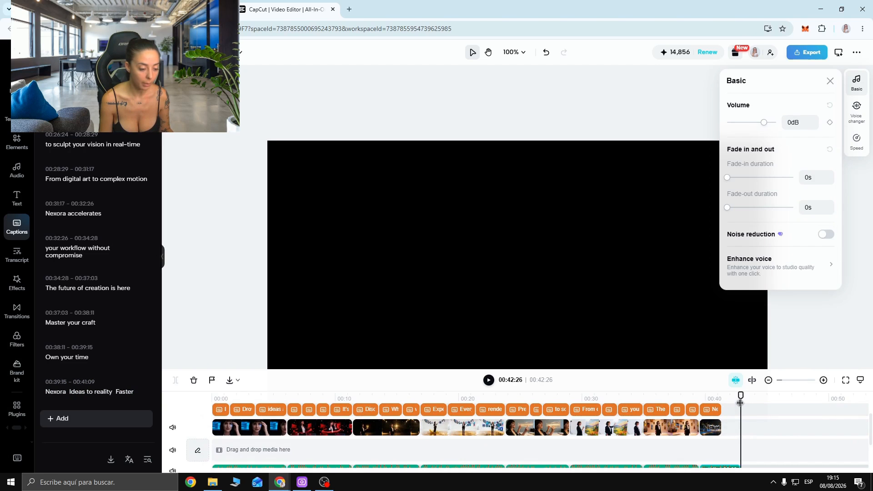
{"action": "left_click_drag", "start_coordinate": [725, 394], "coordinate": [722, 395]}
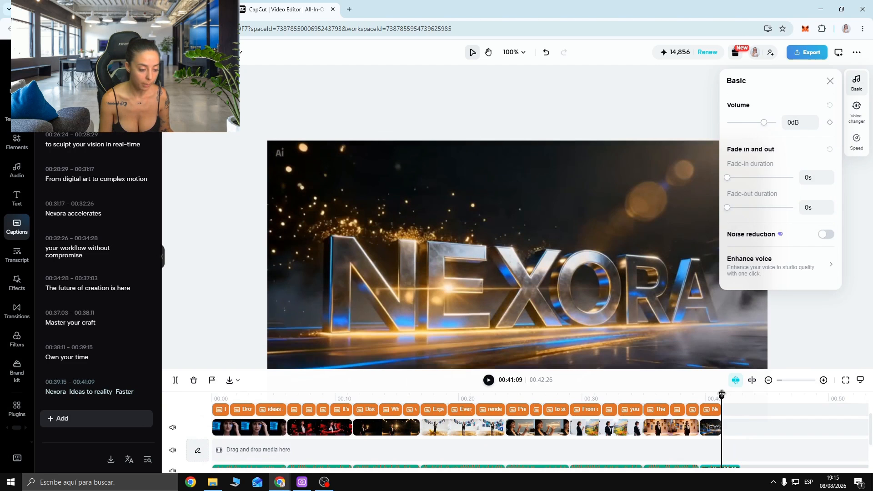
{"action": "scroll", "coordinate": [723, 426], "scroll_direction": "down", "scroll_amount": 2}
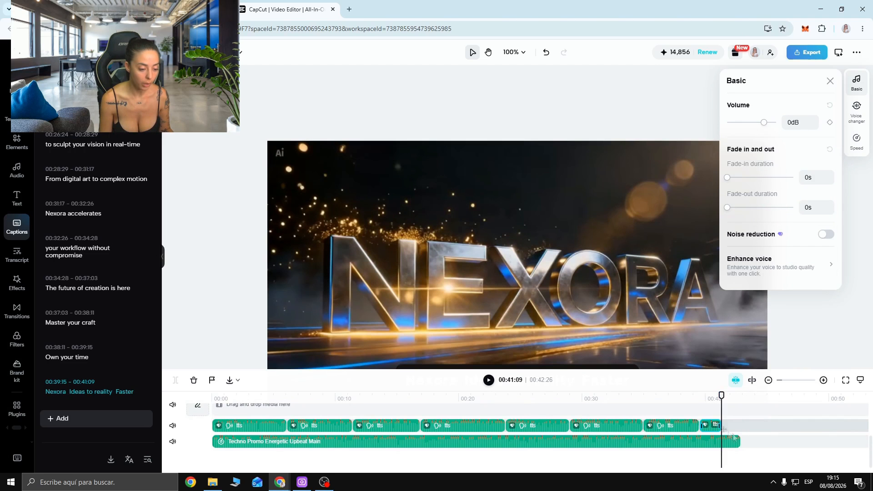
- Select the Techno Promo Energetic Upbeat Main music track and move the playhead to the end of the shortened voice-over
{"action": "left_click", "coordinate": [729, 452]}
{"action": "left_click", "coordinate": [740, 441]}
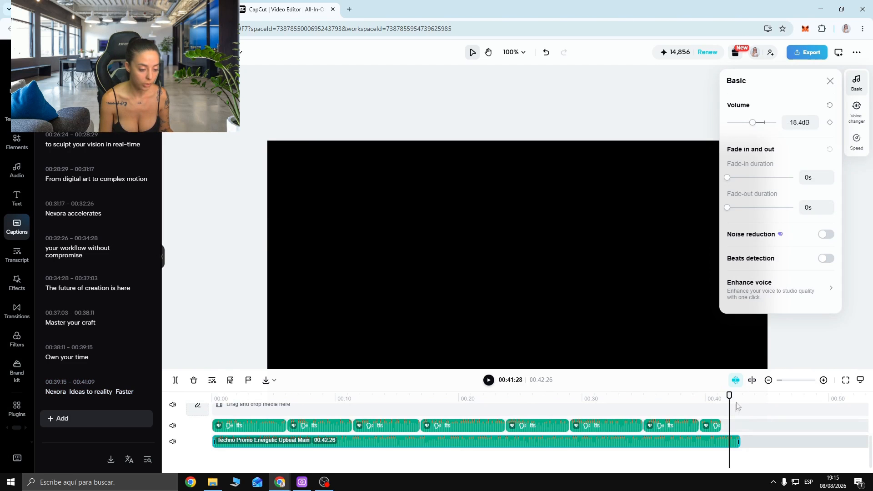
{"action": "left_click_drag", "start_coordinate": [726, 395], "coordinate": [721, 395]}
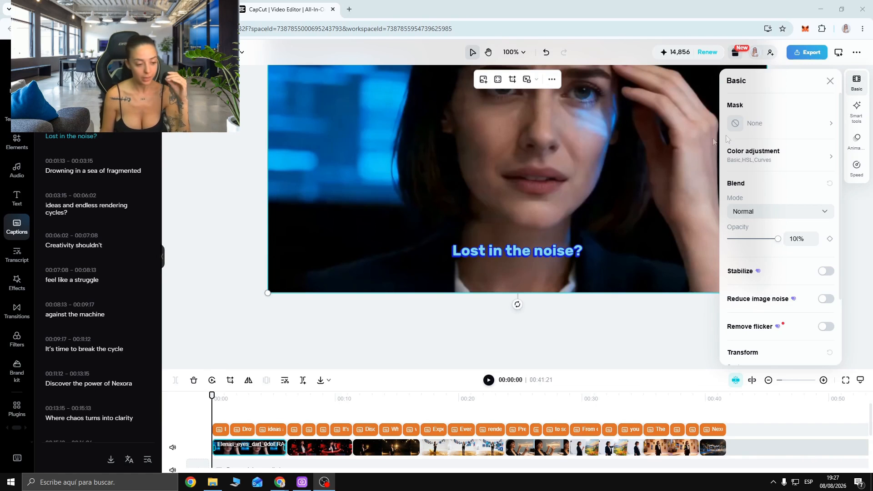
- Try several style presets on the "Lost in the noise?" caption and apply the white text with a black outline
{"action": "left_click", "coordinate": [222, 430]}
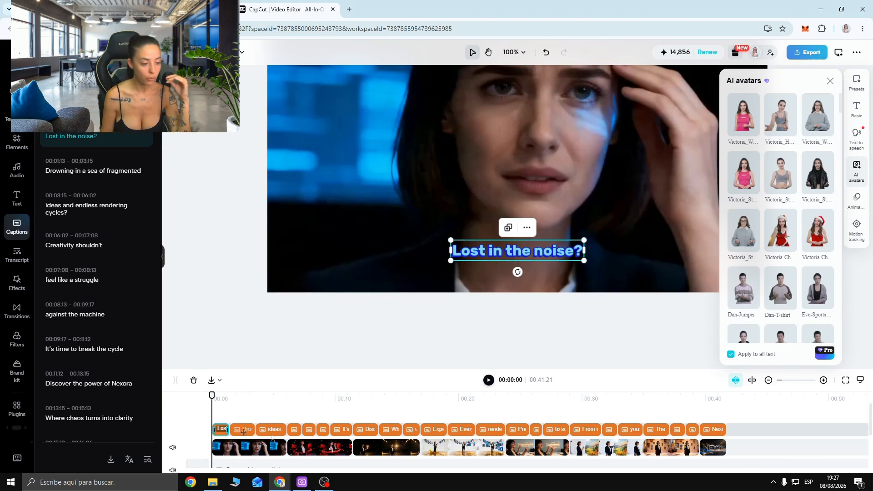
{"action": "left_click", "coordinate": [858, 84]}
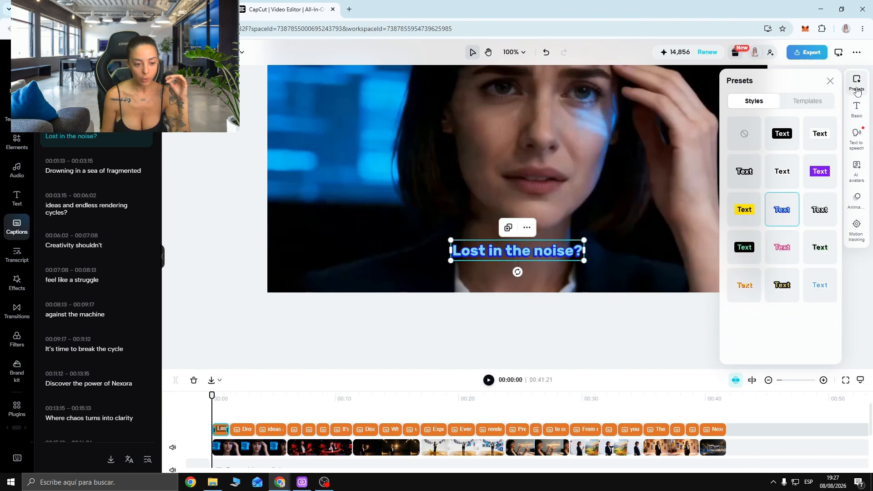
{"action": "left_click", "coordinate": [786, 176]}
{"action": "left_click", "coordinate": [750, 213]}
{"action": "left_click", "coordinate": [746, 248]}
{"action": "left_click", "coordinate": [783, 248]}
{"action": "left_click", "coordinate": [829, 291]}
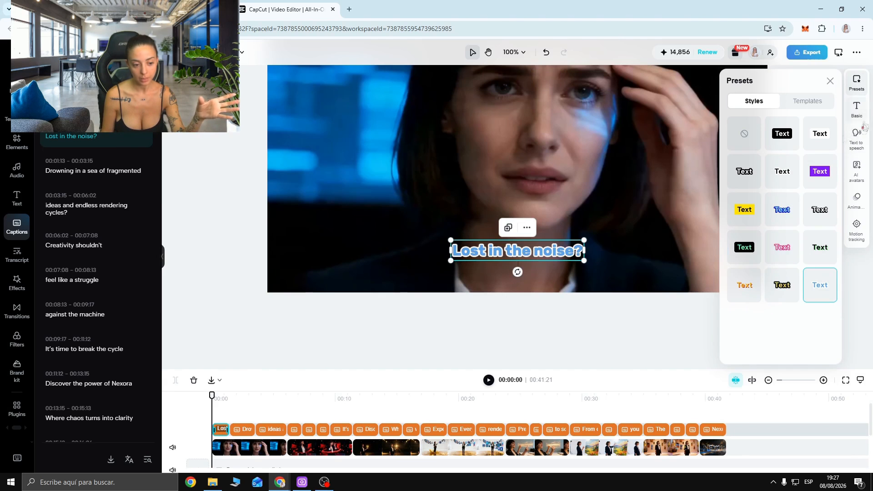
{"action": "left_click", "coordinate": [755, 173]}
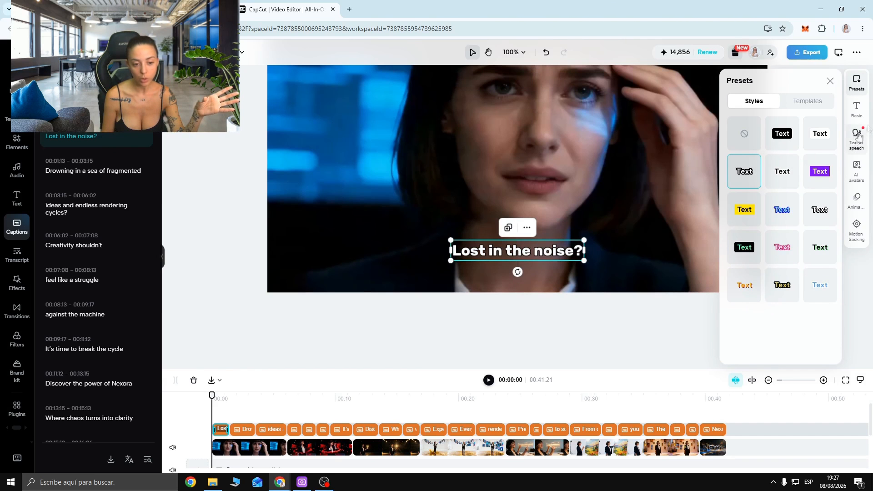
- Browse the caption's available fonts, keep Rubik-Bold, and choose a larger font size
{"action": "left_click", "coordinate": [856, 109]}
{"action": "left_click", "coordinate": [797, 145]}
{"action": "scroll", "coordinate": [773, 205], "scroll_direction": "down", "scroll_amount": 5}
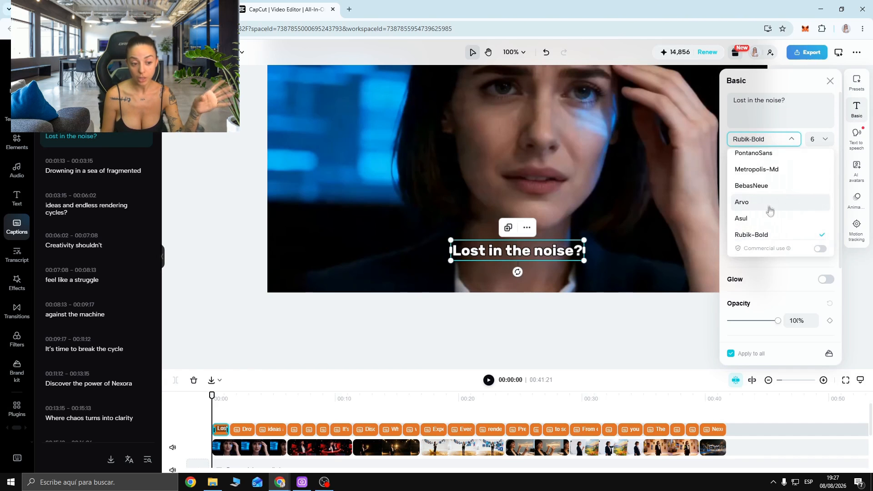
{"action": "left_click", "coordinate": [796, 142]}
{"action": "left_click", "coordinate": [816, 140]}
{"action": "left_click", "coordinate": [800, 210]}
- Check the caption's text-to-speech options, dismiss the Customize voice tip, and close the settings
{"action": "left_click", "coordinate": [864, 143]}
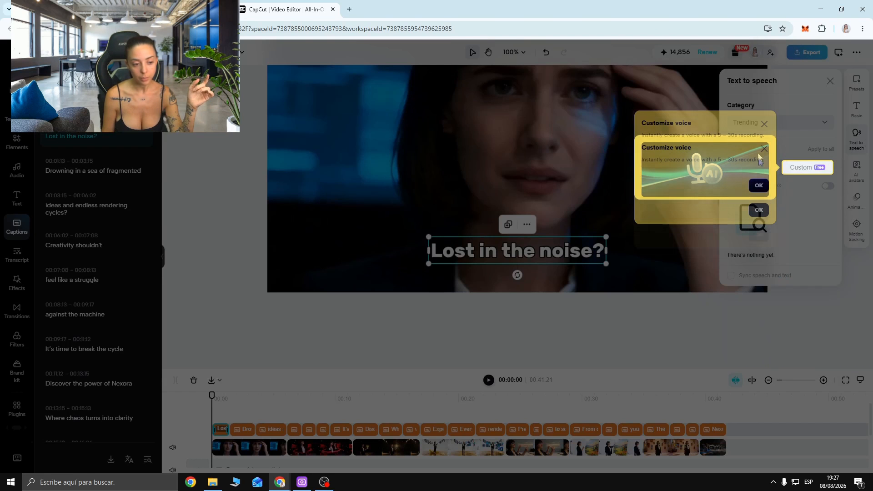
{"action": "left_click", "coordinate": [764, 125]}
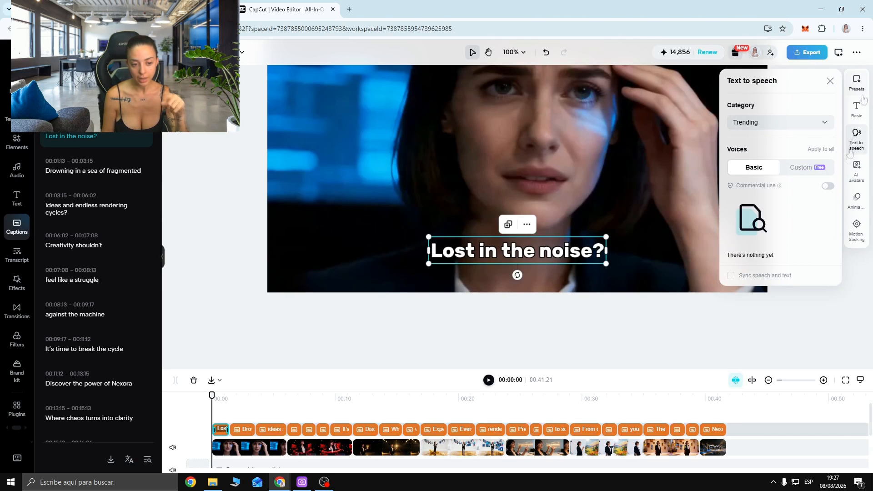
{"action": "left_click", "coordinate": [830, 81]}
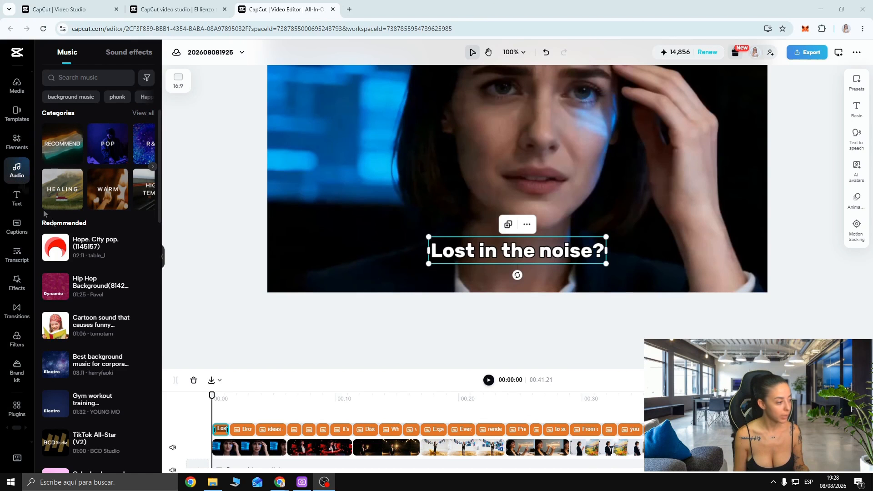
- Browse the recommended music and preview the Hip Hop Background track
{"action": "scroll", "coordinate": [136, 248], "scroll_direction": "down", "scroll_amount": 2}
{"action": "scroll", "coordinate": [136, 247], "scroll_direction": "up", "scroll_amount": 2}
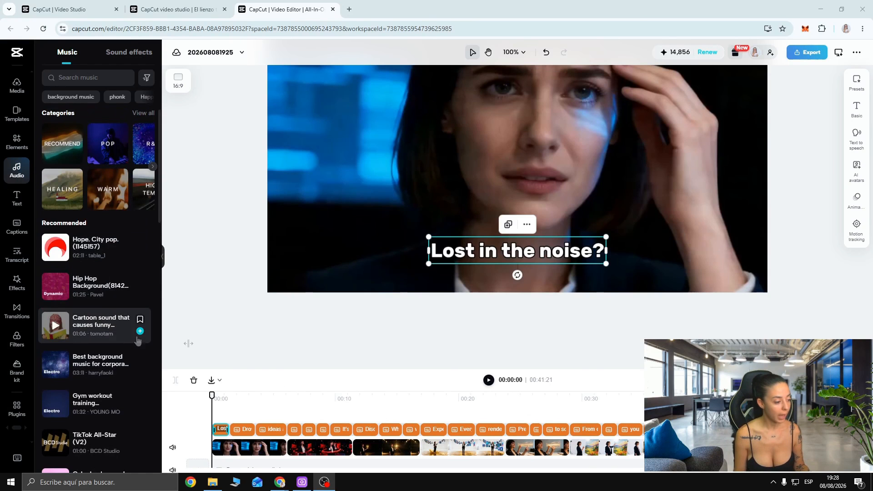
{"action": "scroll", "coordinate": [291, 339], "scroll_direction": "down", "scroll_amount": 1}
{"action": "scroll", "coordinate": [369, 425], "scroll_direction": "down", "scroll_amount": 2}
{"action": "left_click", "coordinate": [87, 257]}
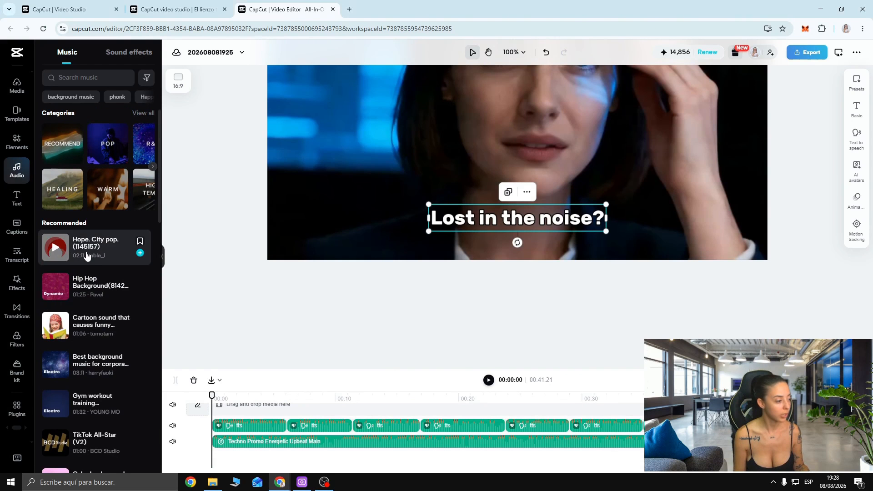
{"action": "left_click", "coordinate": [55, 285]}
{"action": "scroll", "coordinate": [356, 221], "scroll_direction": "up", "scroll_amount": 2}
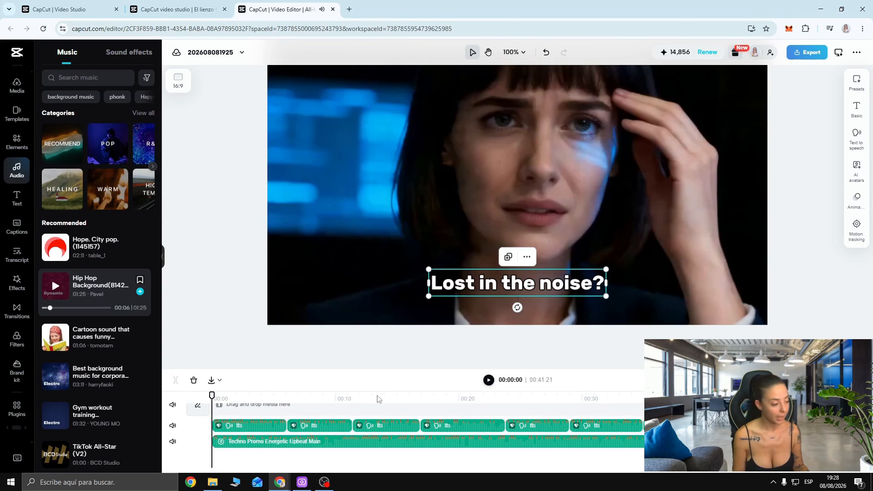
- Select the existing Techno Promo Energetic Upbeat Main track and review the timeline's audio, caption and video tracks
{"action": "scroll", "coordinate": [288, 452], "scroll_direction": "up", "scroll_amount": 2}
{"action": "scroll", "coordinate": [266, 455], "scroll_direction": "down", "scroll_amount": 2}
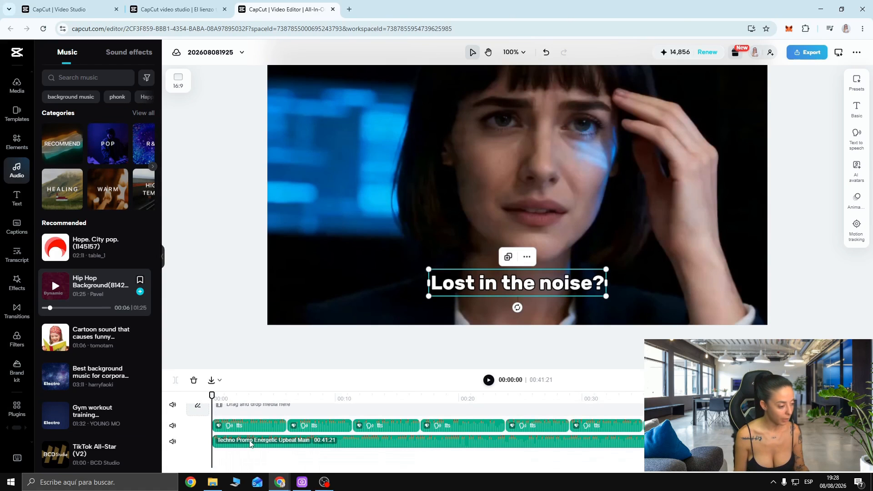
{"action": "left_click", "coordinate": [399, 442]}
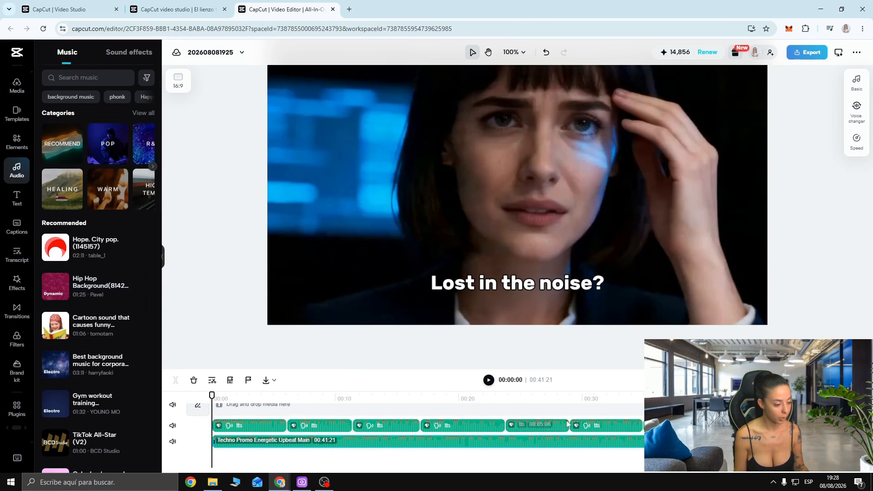
{"action": "scroll", "coordinate": [565, 425], "scroll_direction": "up", "scroll_amount": 2}
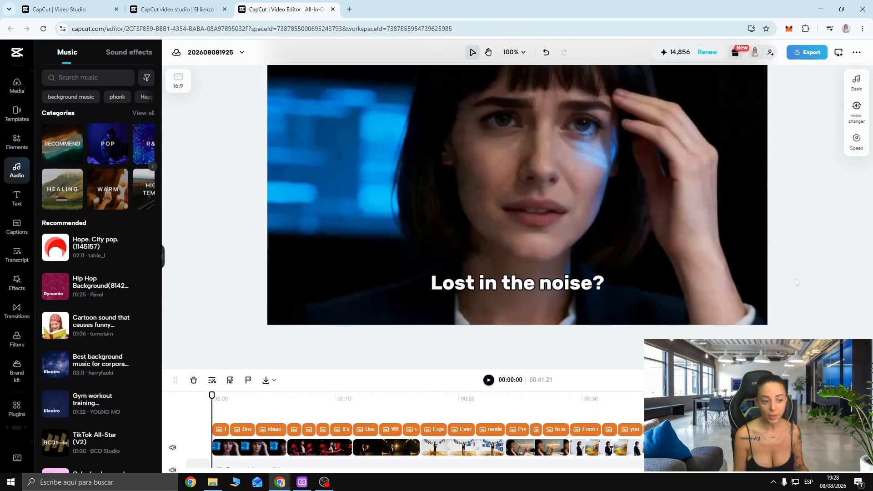